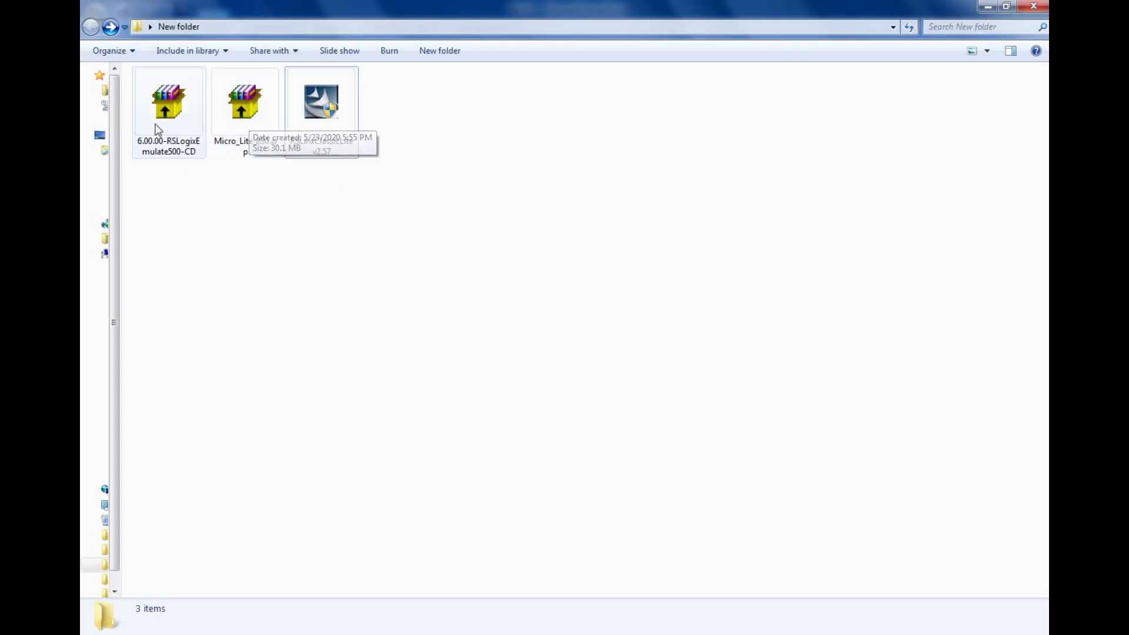
Step: Extract the Micro_Lite_830.zip self-extracting archive and the Micro_Lite_830 archive it contains into the current folder
left_click(274, 116)
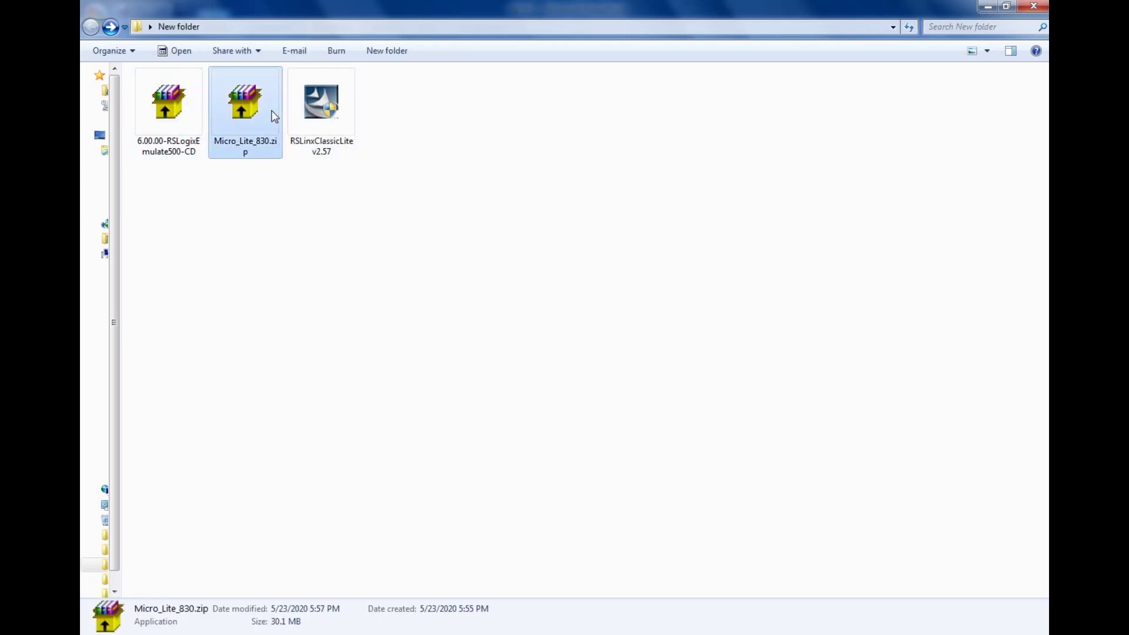
right_click(274, 116)
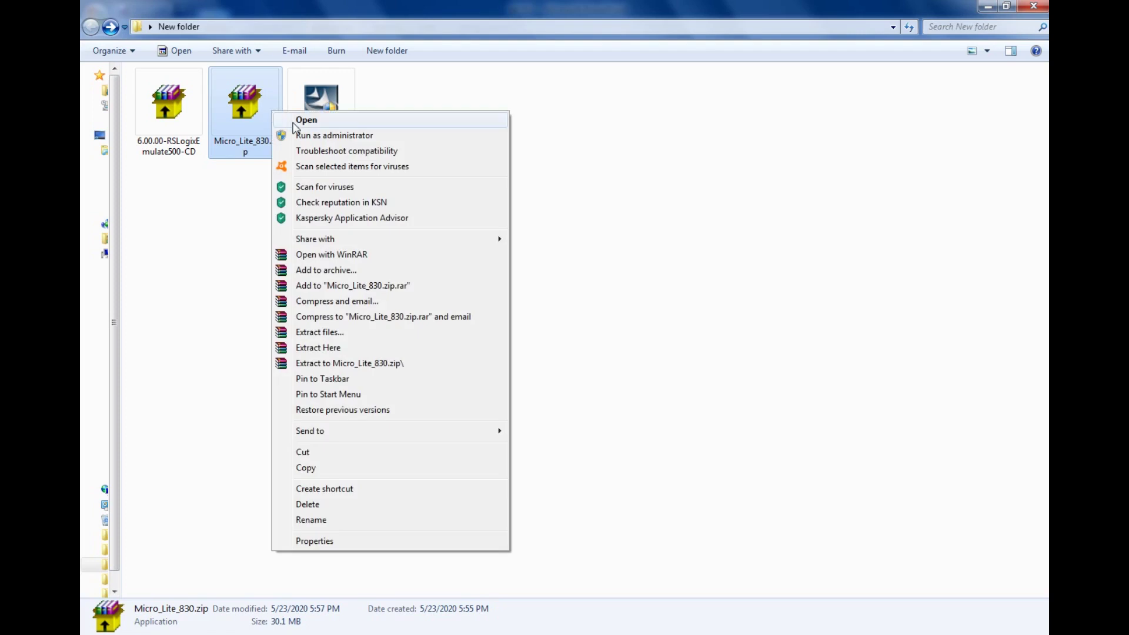
left_click(311, 351)
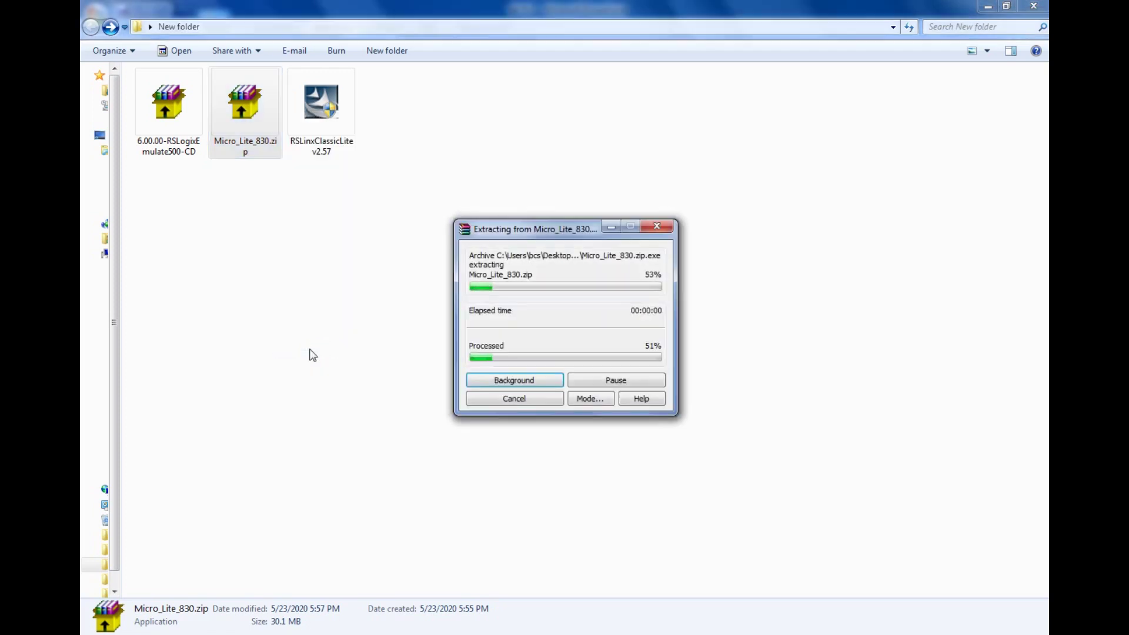
left_click(344, 186)
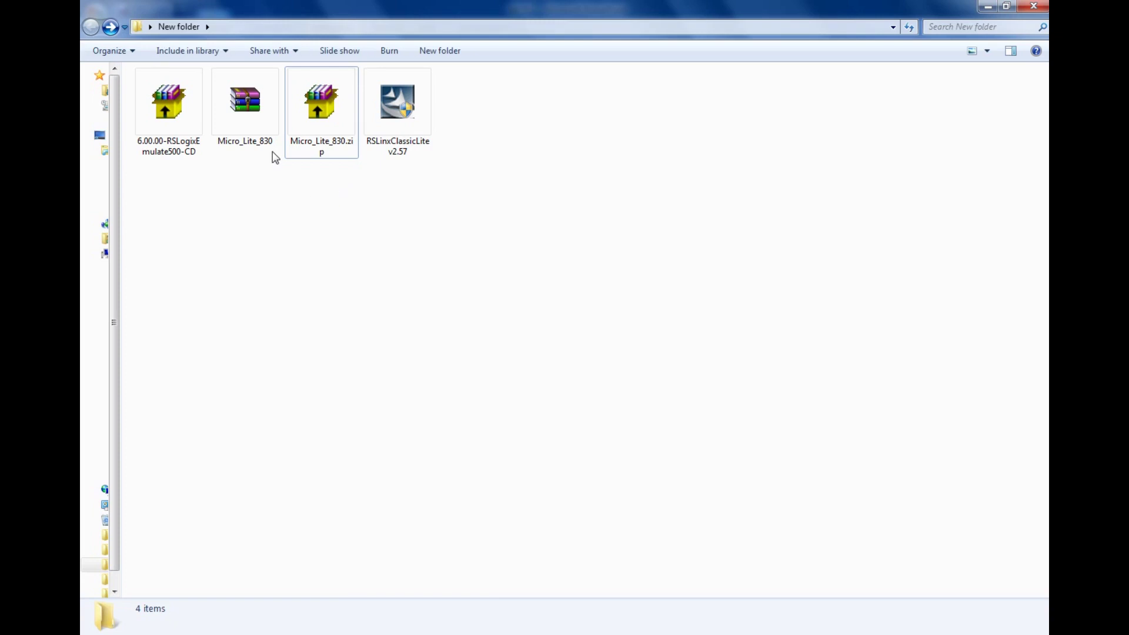
left_click(255, 128)
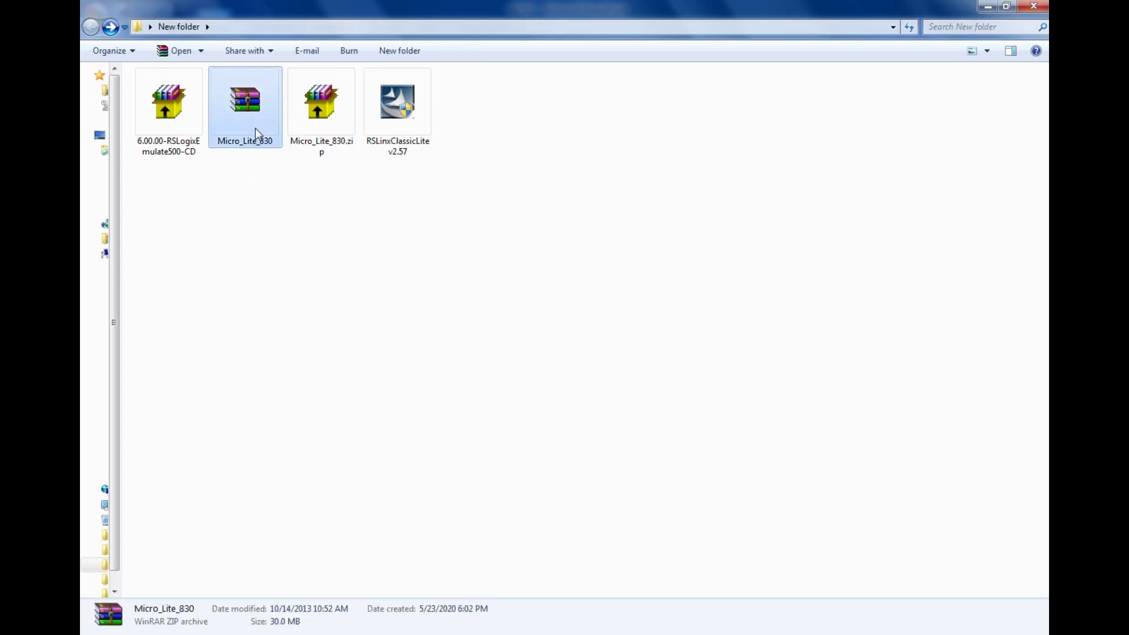
right_click(255, 129)
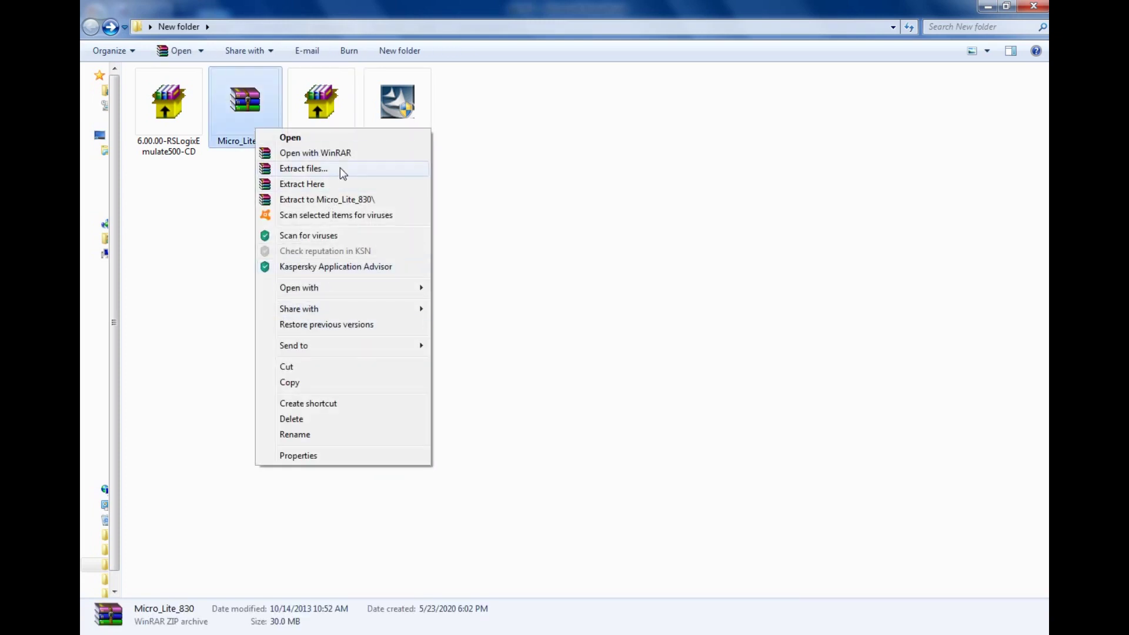
left_click(337, 185)
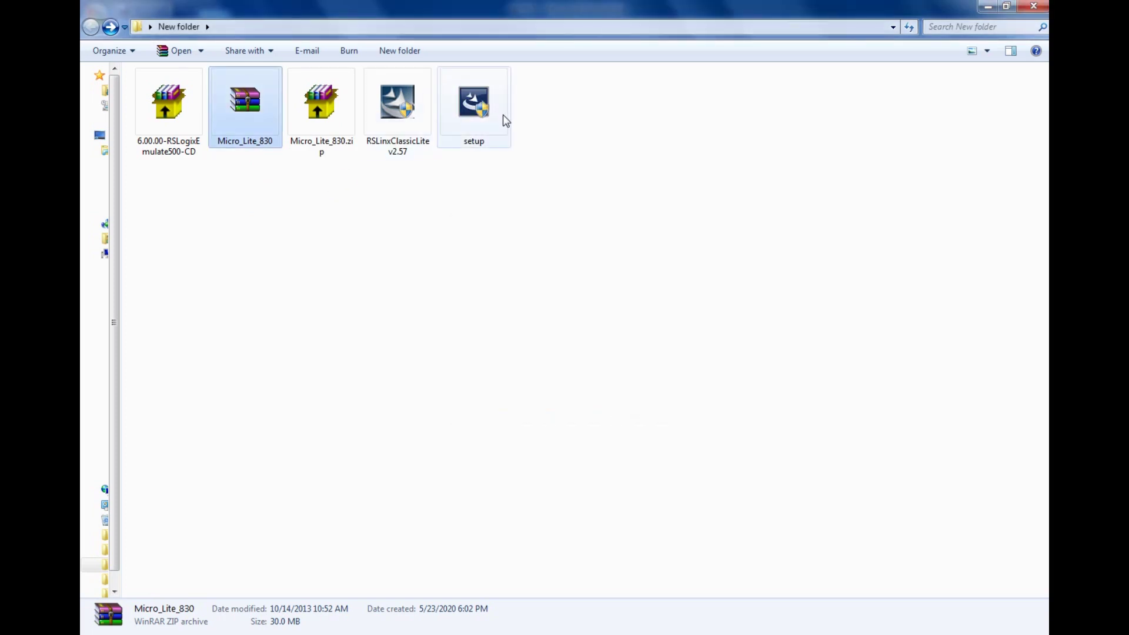
Step: Extract the 6.00.00-RSLogixEmulate500-CD self-extracting archive into the current folder
left_click(163, 126)
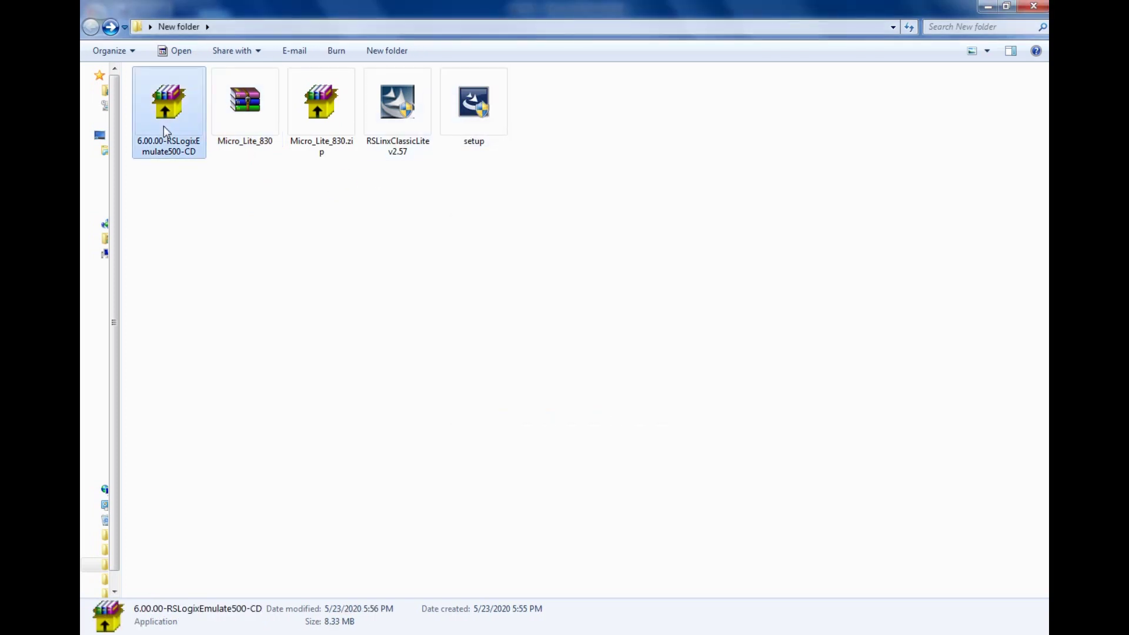
right_click(164, 126)
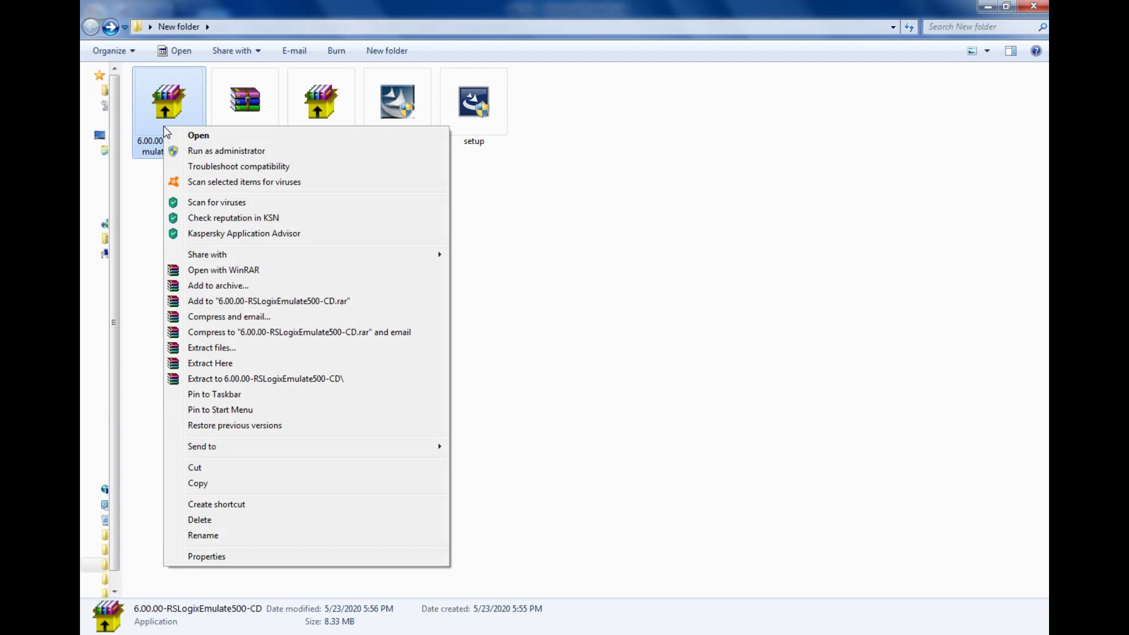
left_click(224, 364)
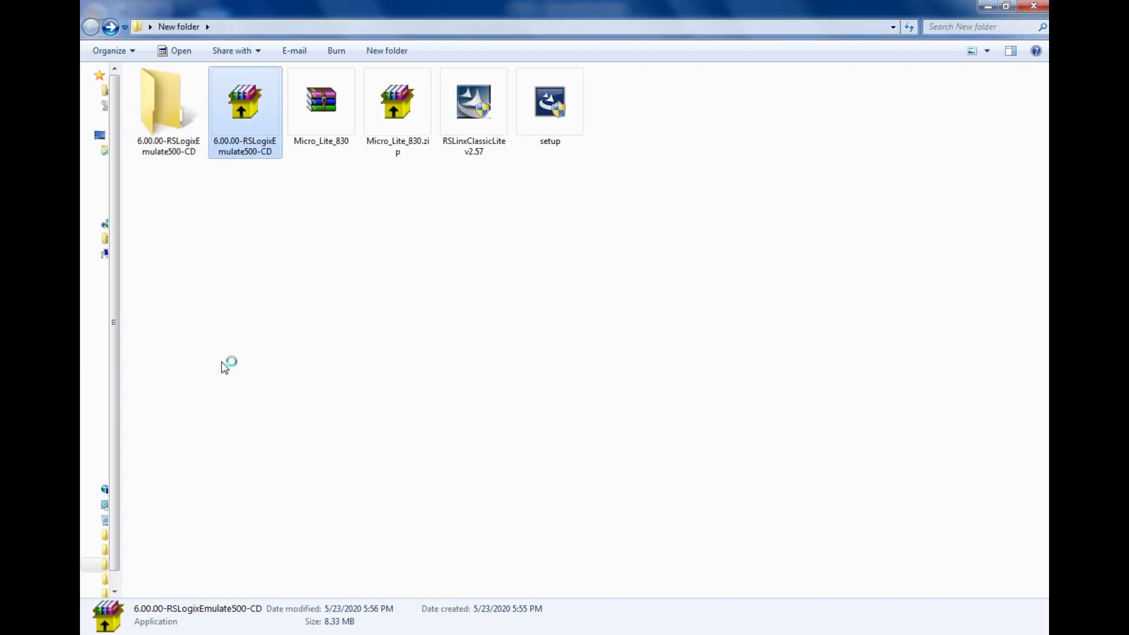
left_click(224, 365)
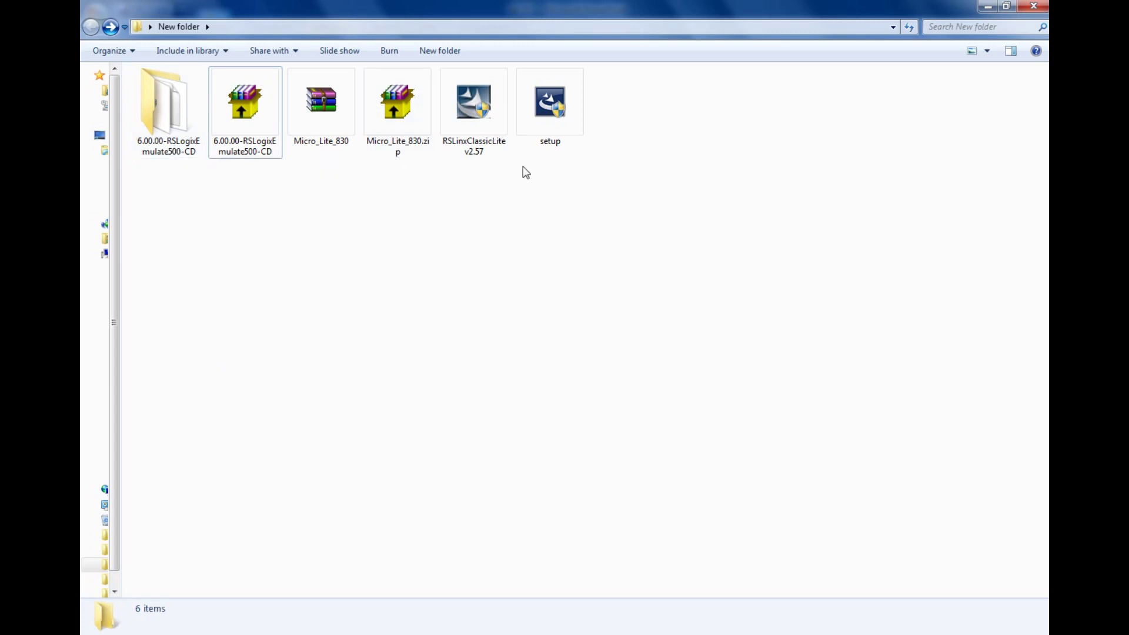
Step: Install RSLogix Micro English 8.30.00 from the extracted setup file with the license accepted and the Complete setup type, and close the release notes
double_click(548, 127)
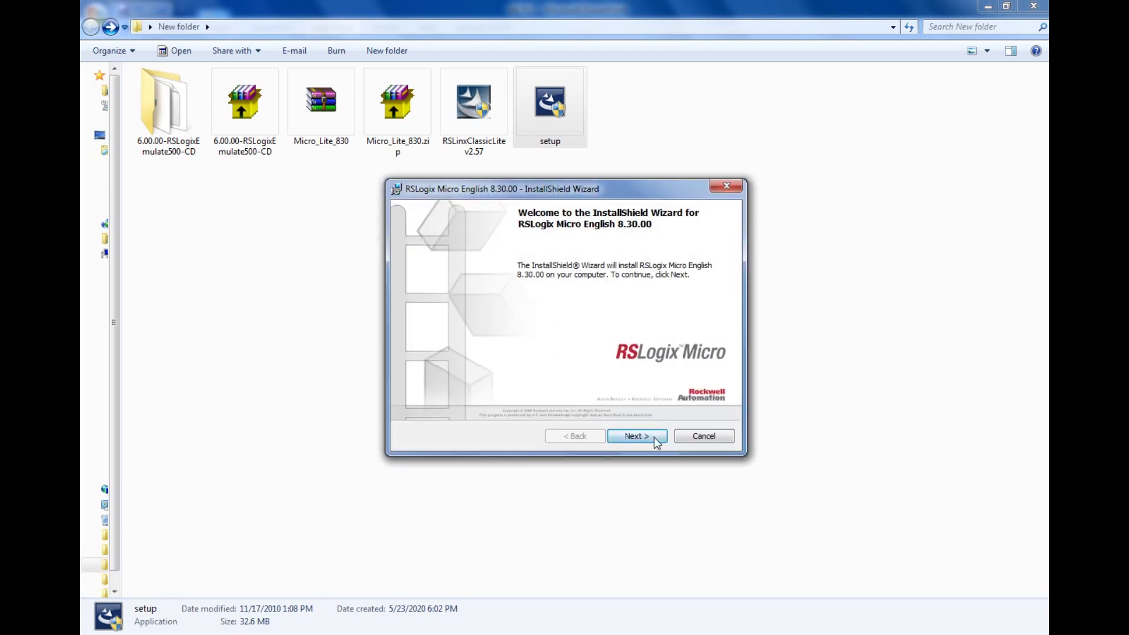
left_click(653, 437)
left_click(513, 387)
left_click(635, 435)
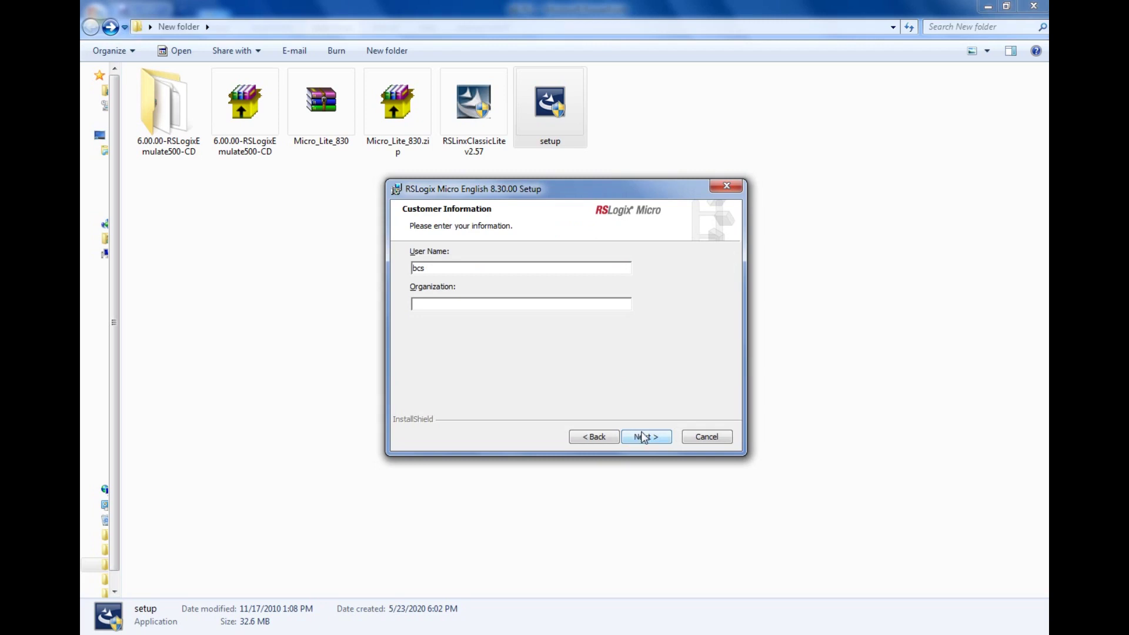
left_click(643, 438)
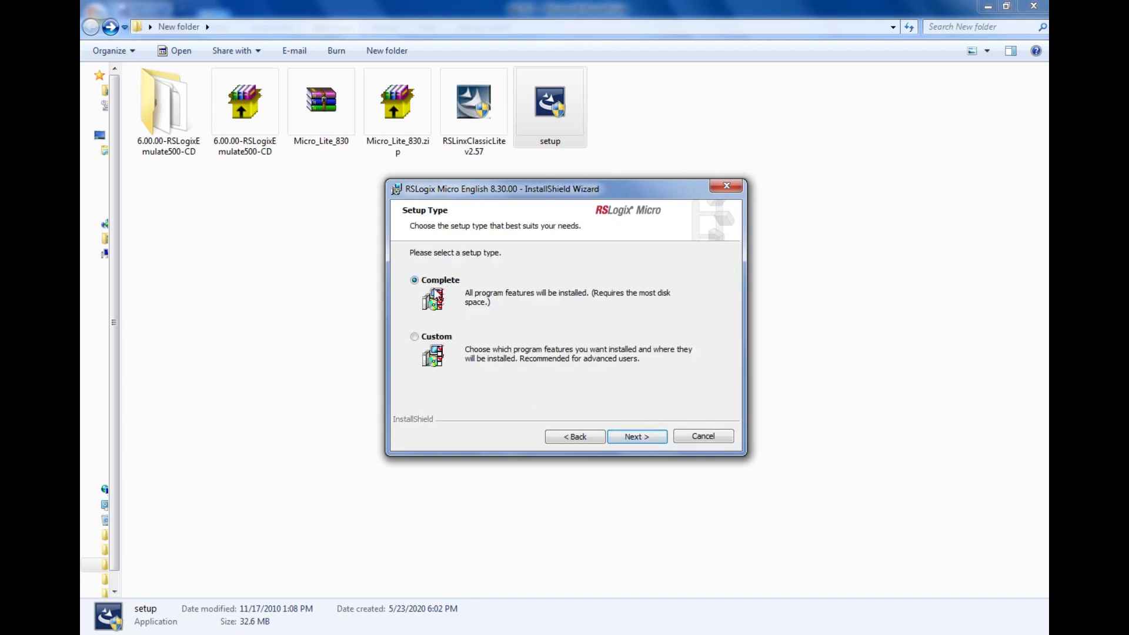
left_click(657, 441)
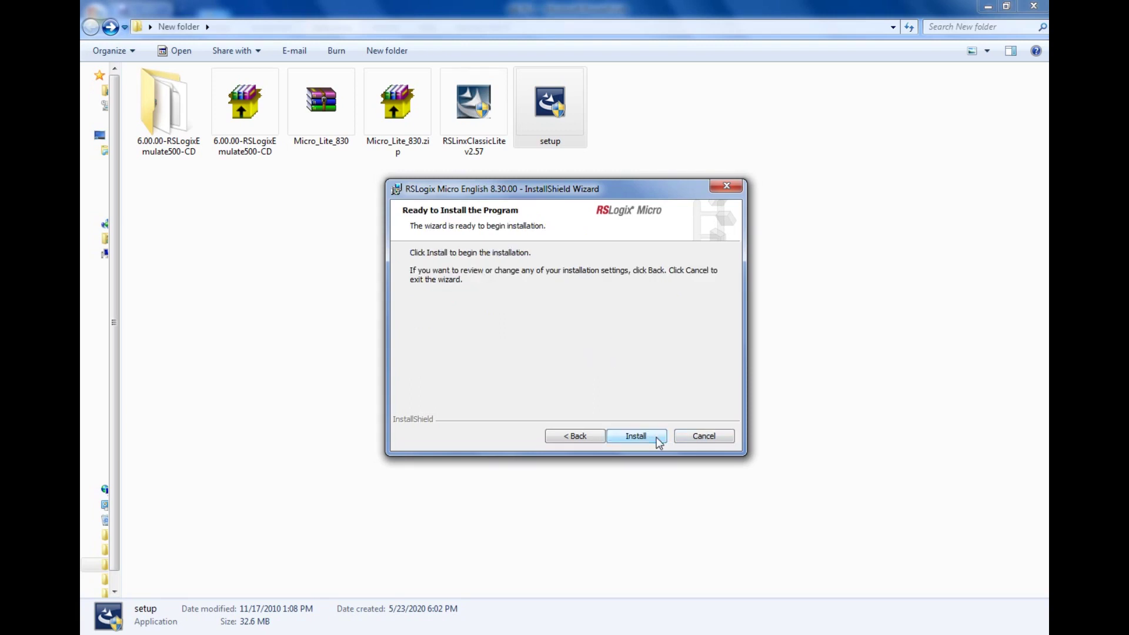
left_click(657, 439)
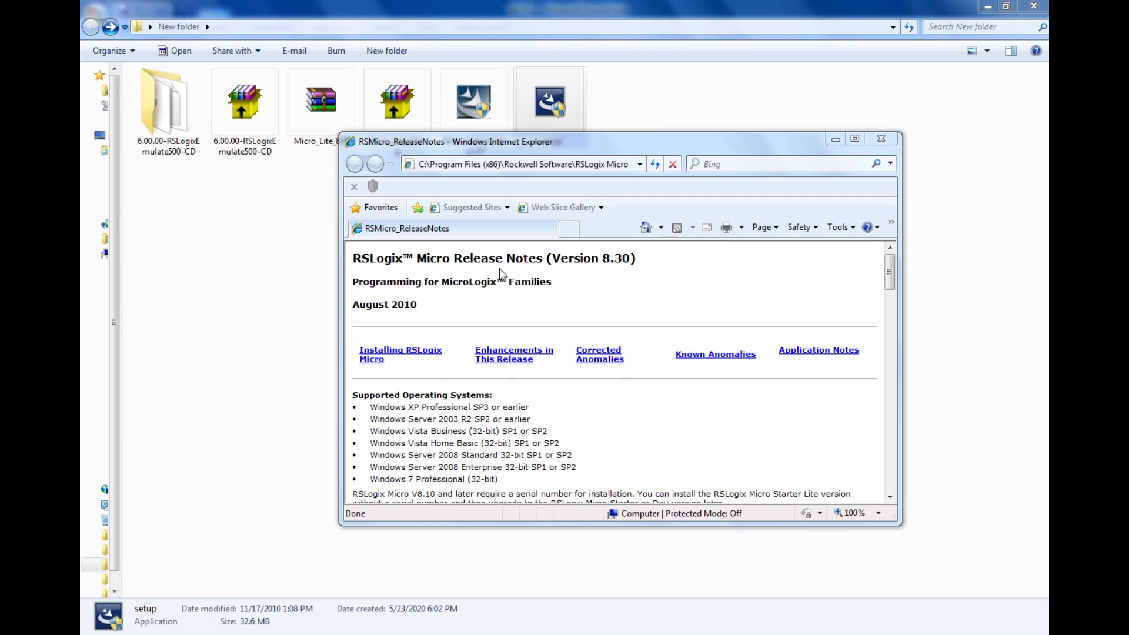
left_click(885, 139)
left_click(935, 160)
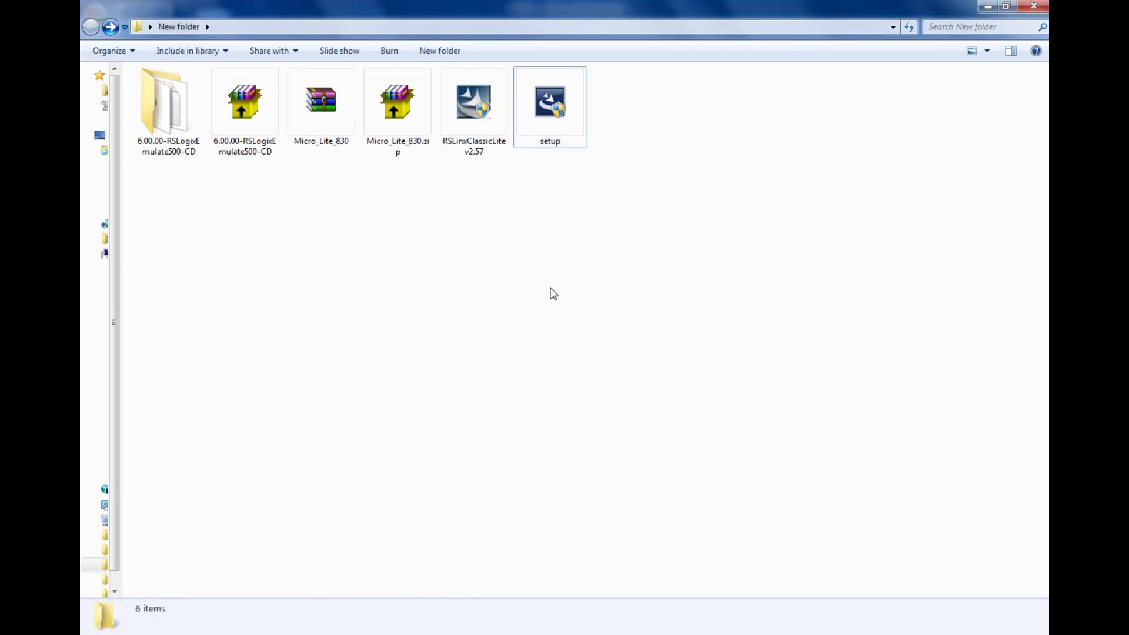
Step: Install RSLogix Emulate 500 6.00.00 from Setup in the extracted CD folder, accepting the license terms and using the Complete setup type
double_click(172, 101)
double_click(174, 199)
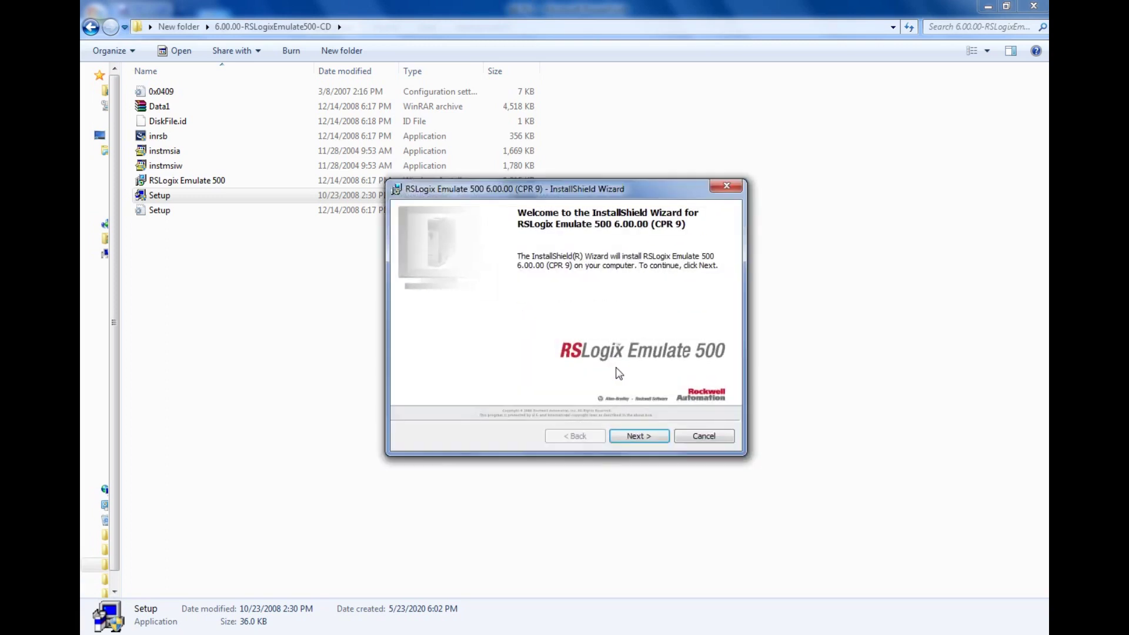
left_click(632, 435)
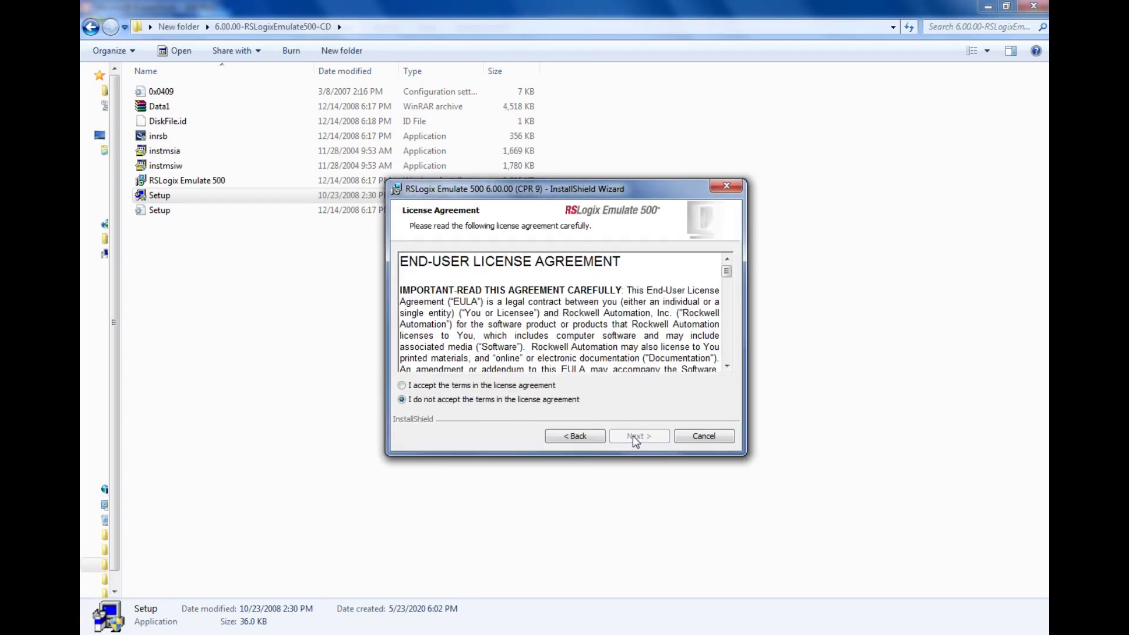
left_click(535, 385)
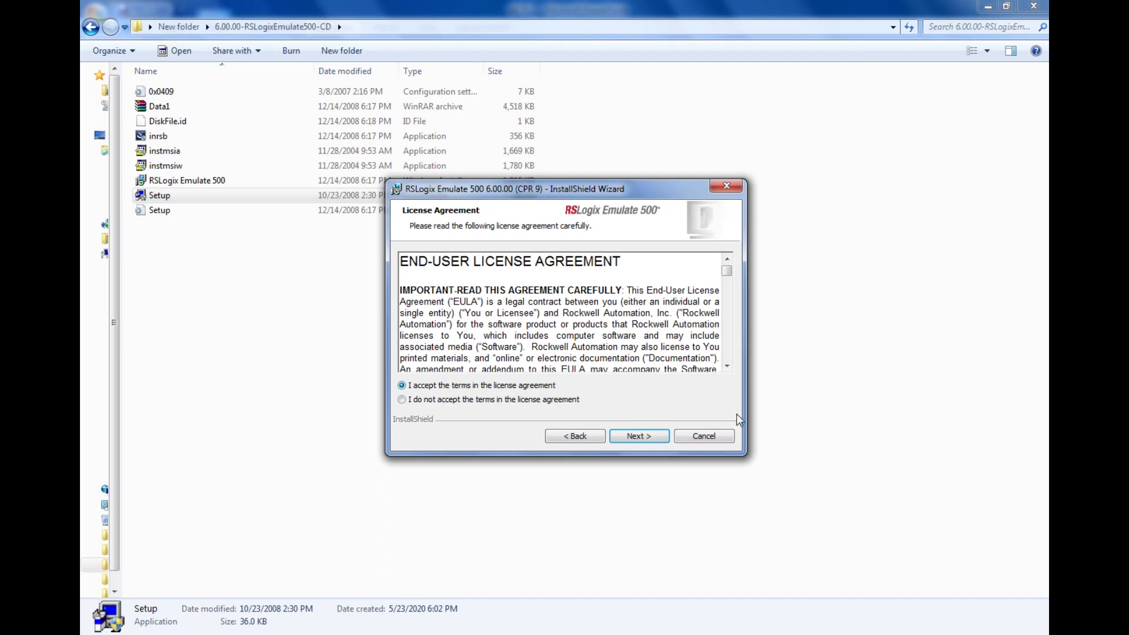
left_click(654, 434)
left_click(654, 438)
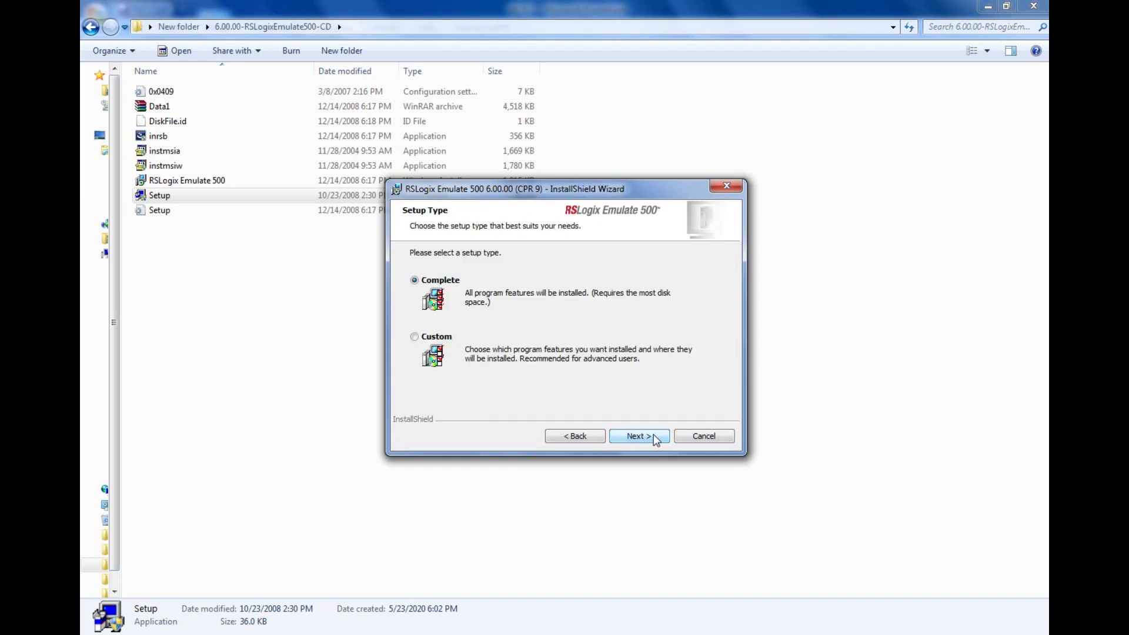
left_click(654, 438)
left_click(654, 438)
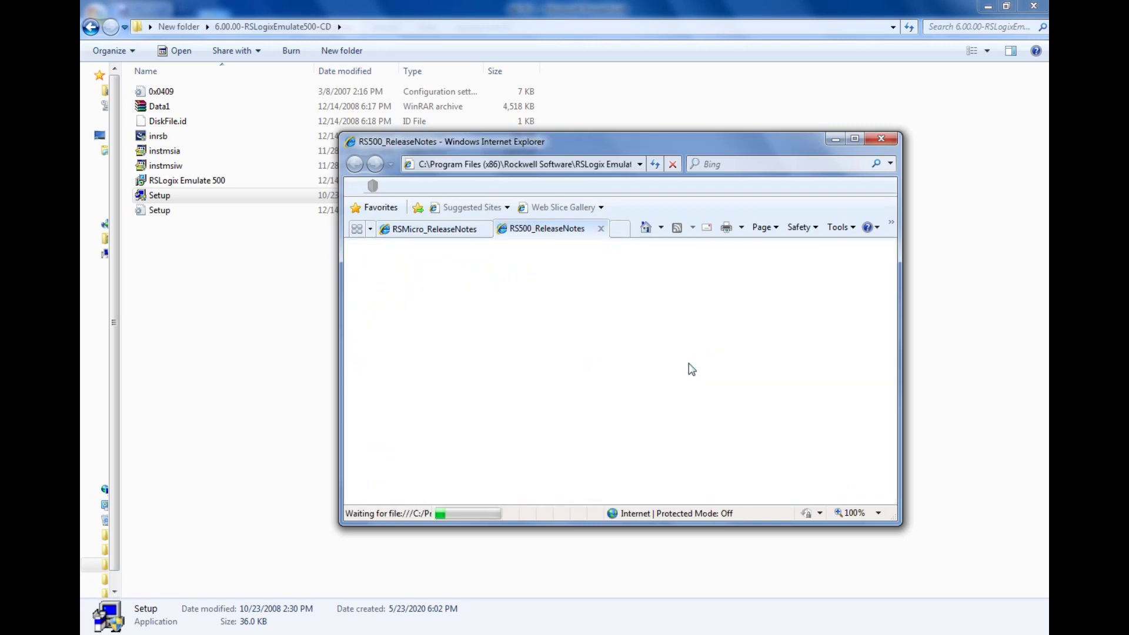
left_click(835, 140)
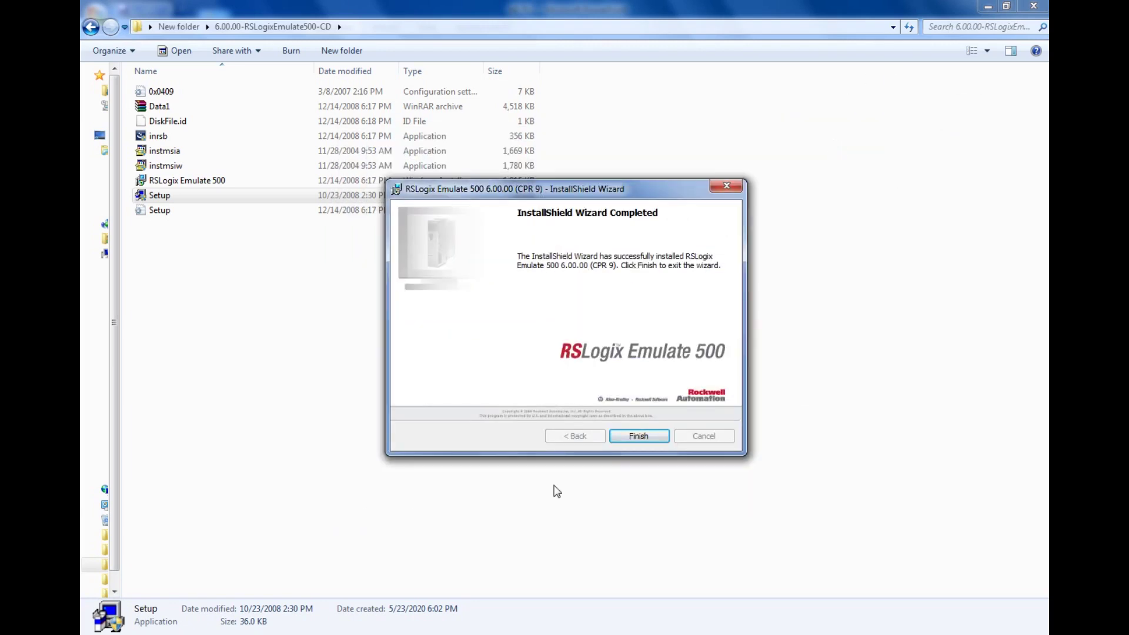
left_click(652, 438)
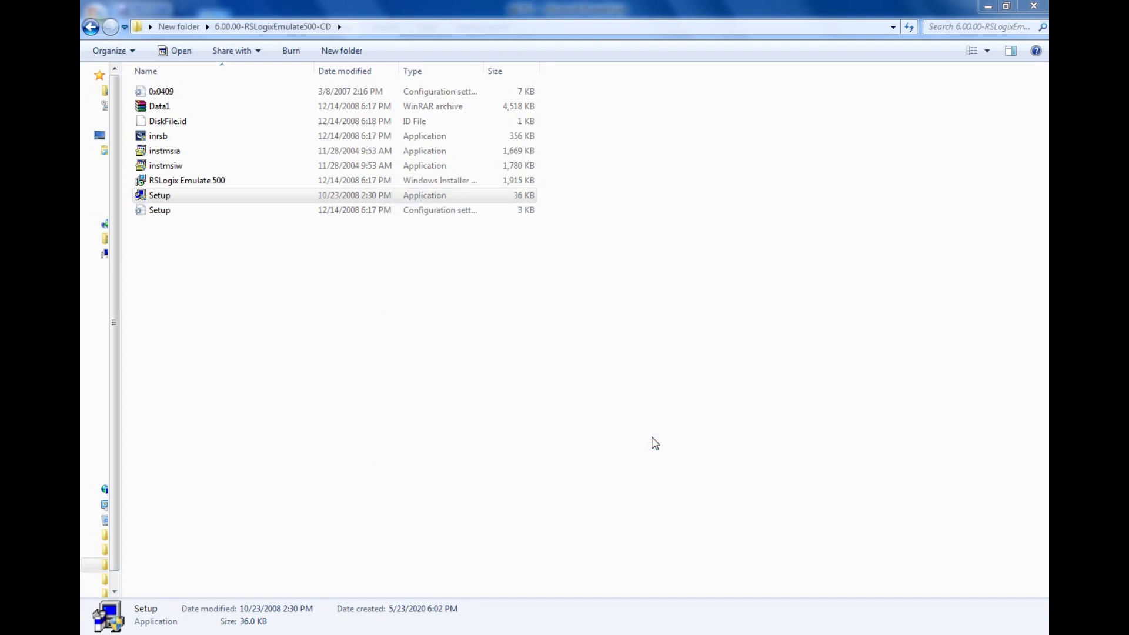
Step: Start installing RSLinx Classic 2.57.00 from RSLinxClassicLitev2.57 in New folder, accepting the license terms and keeping the default customer information and standard features
left_click(185, 29)
left_click(453, 214)
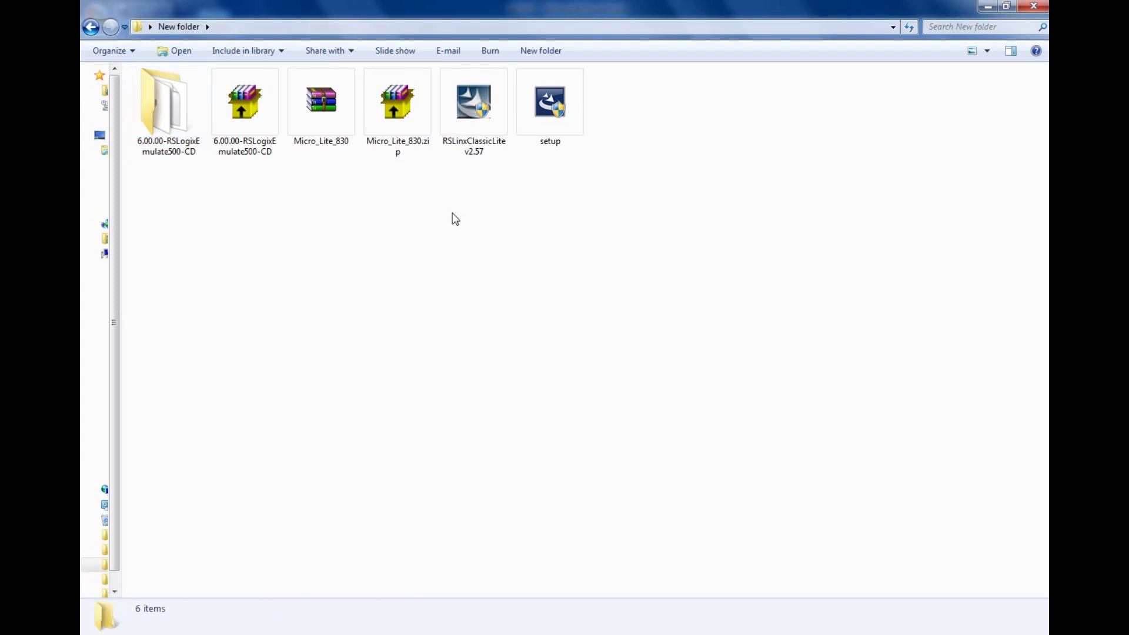
double_click(486, 131)
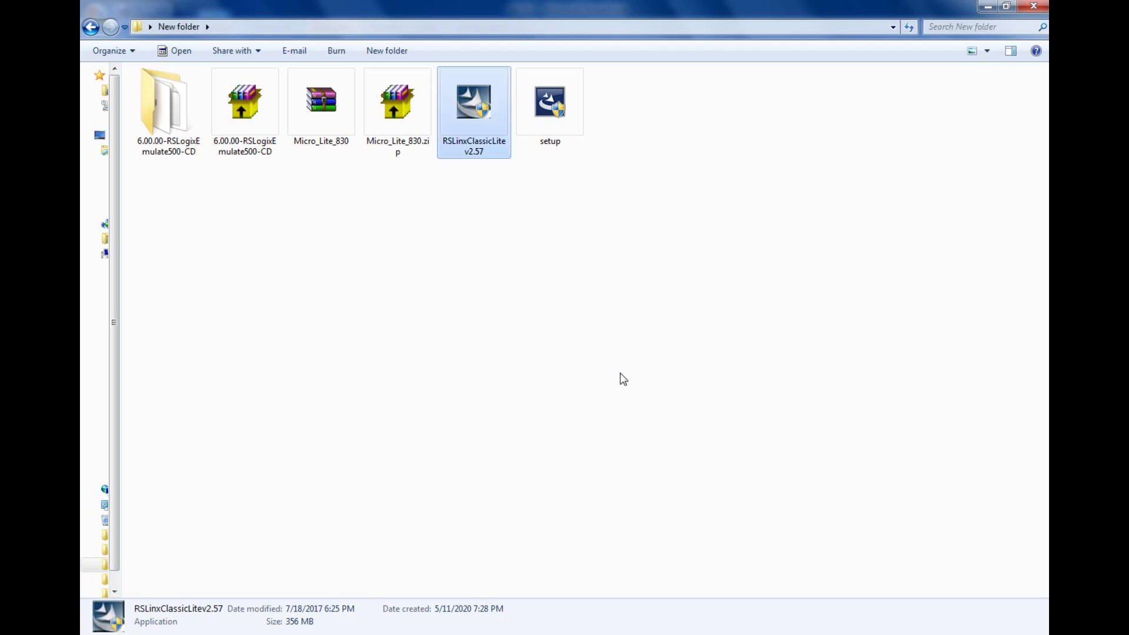
left_click(623, 380)
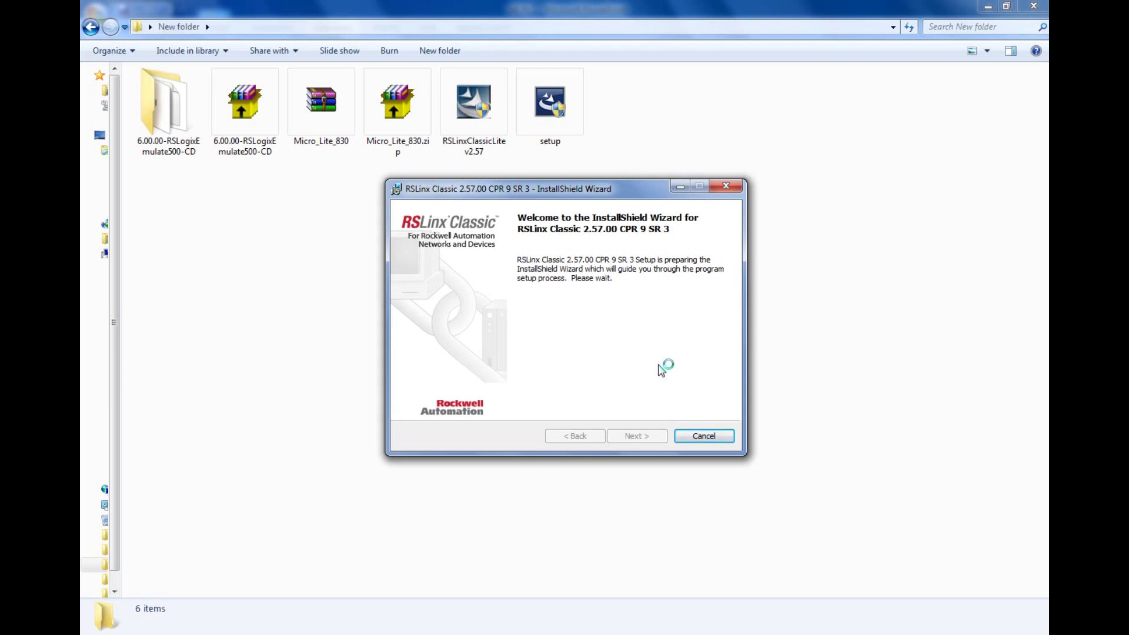
left_click(640, 436)
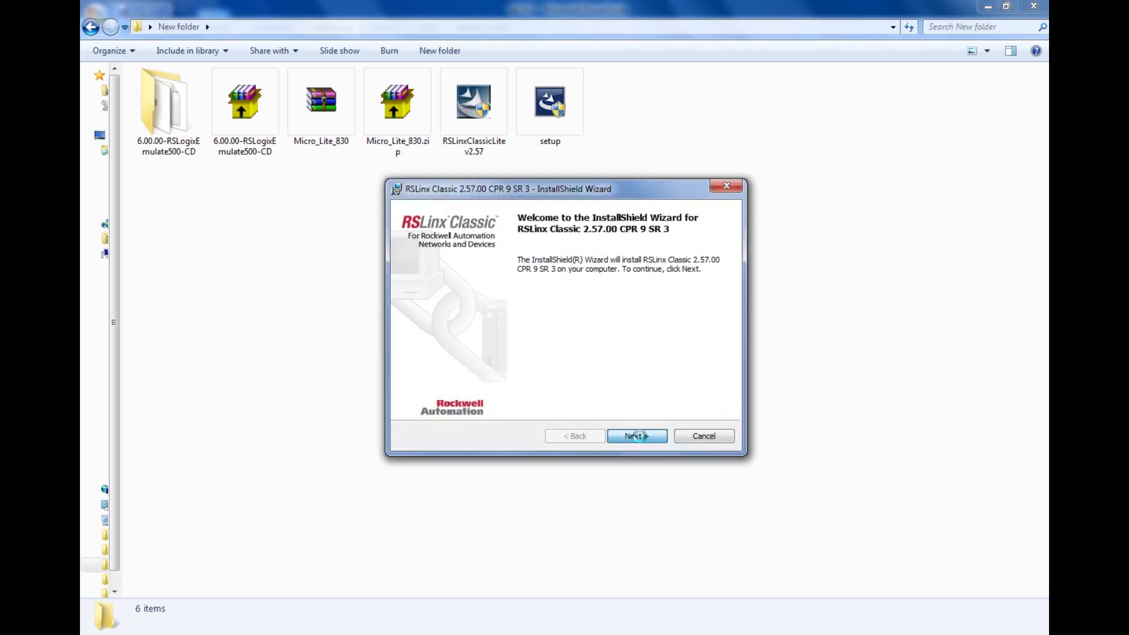
left_click(523, 389)
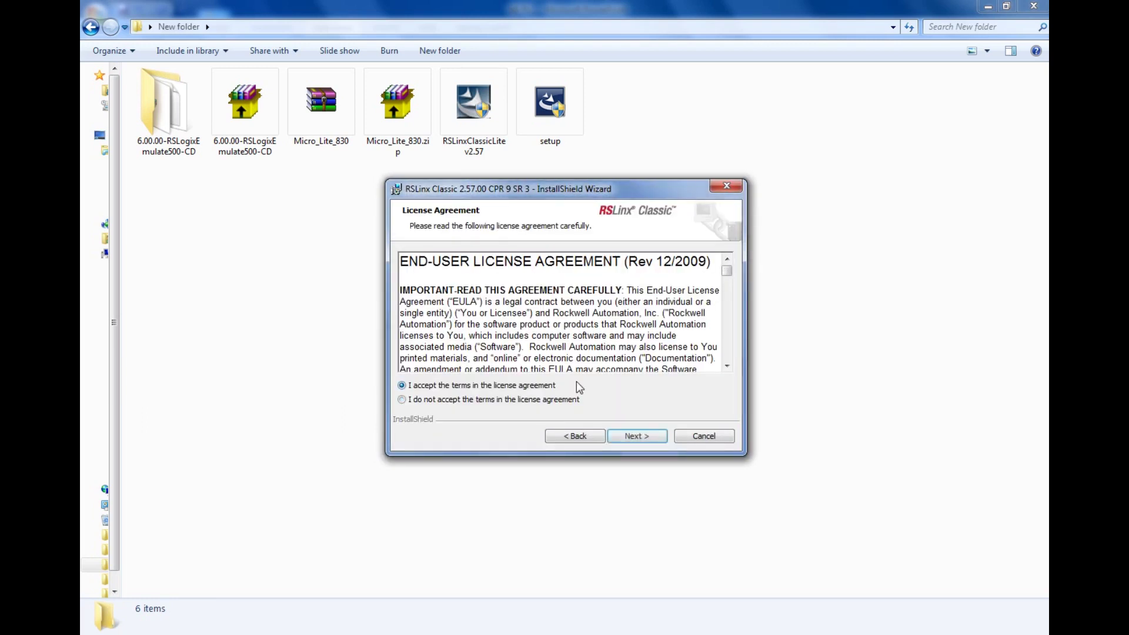
left_click(638, 436)
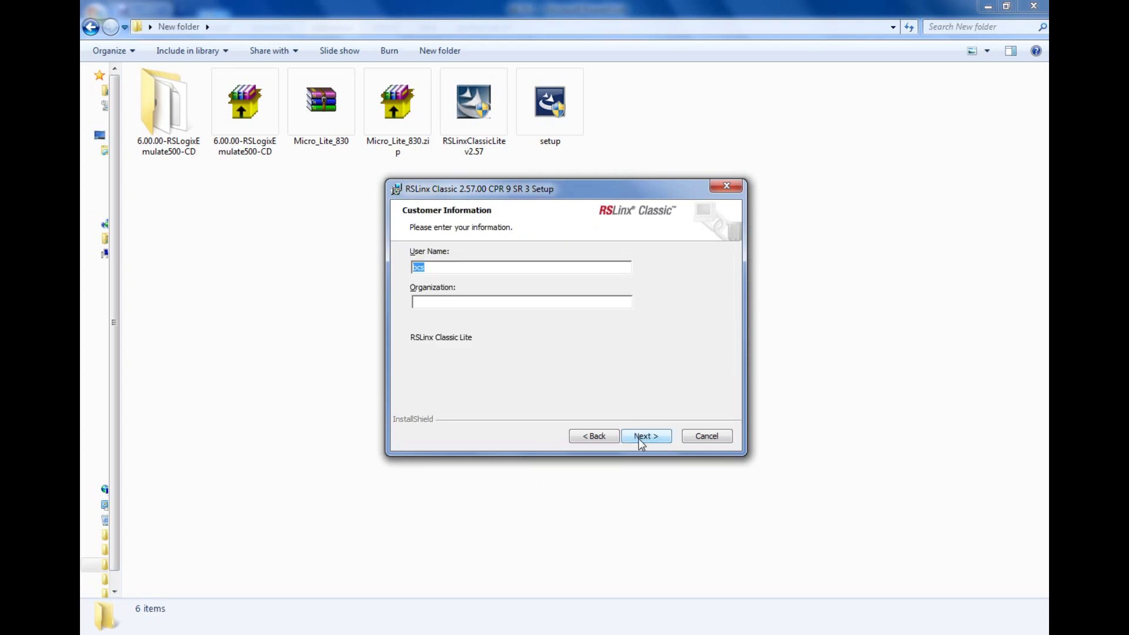
left_click(641, 441)
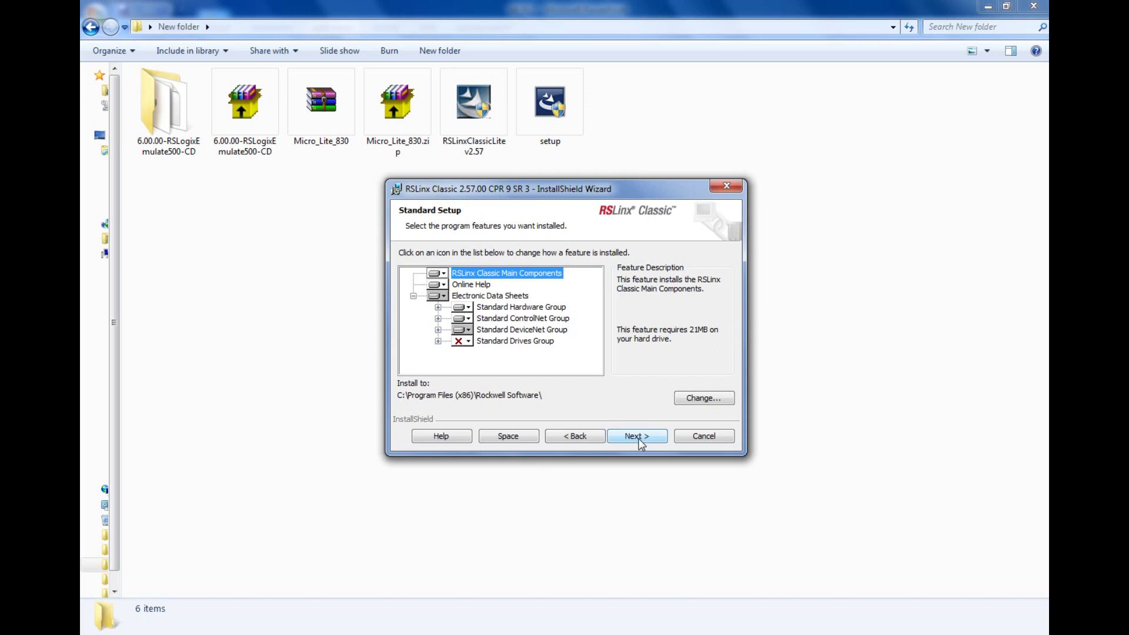
left_click(640, 442)
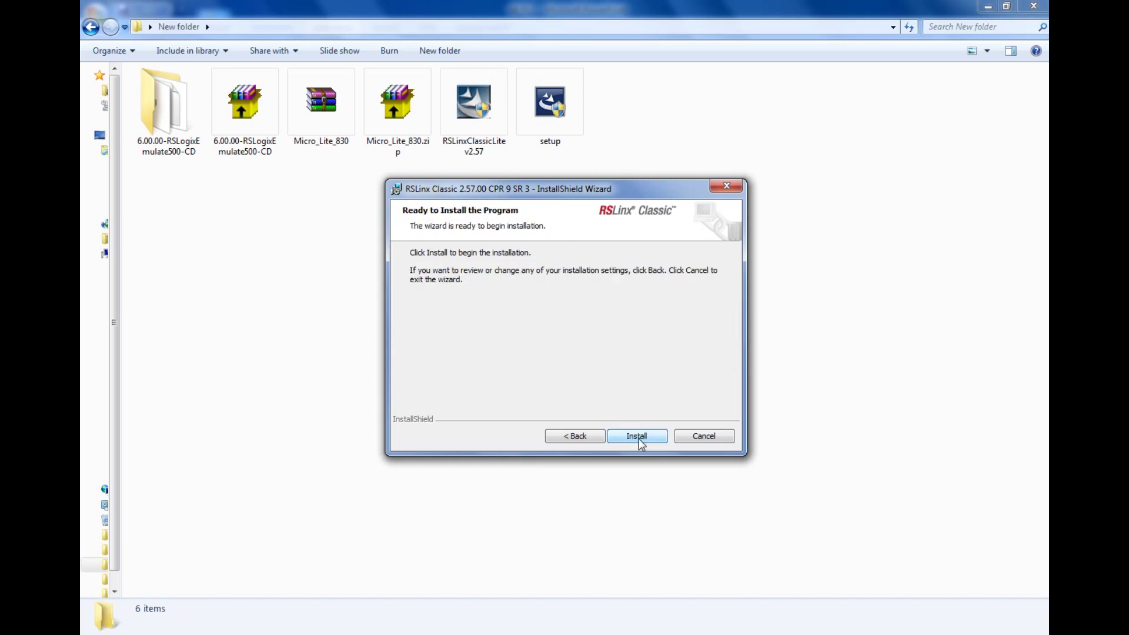
left_click(637, 436)
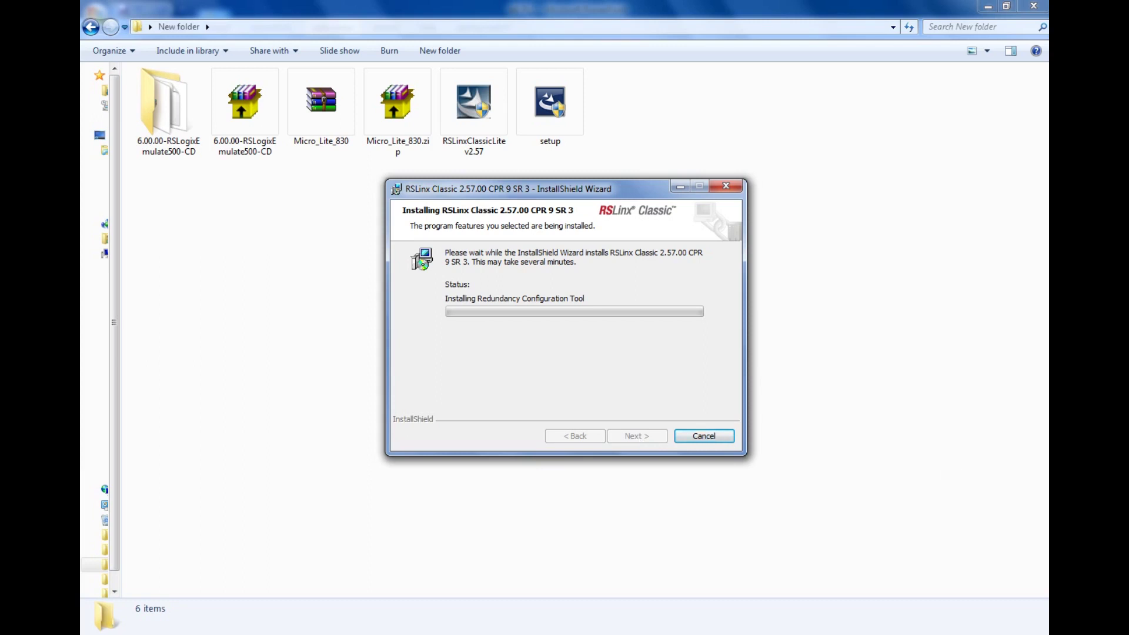
Step: Bring the waiting InstallShield window for the Redundancy Module tool to the front and answer its prompts
mouse_move(1087, 456)
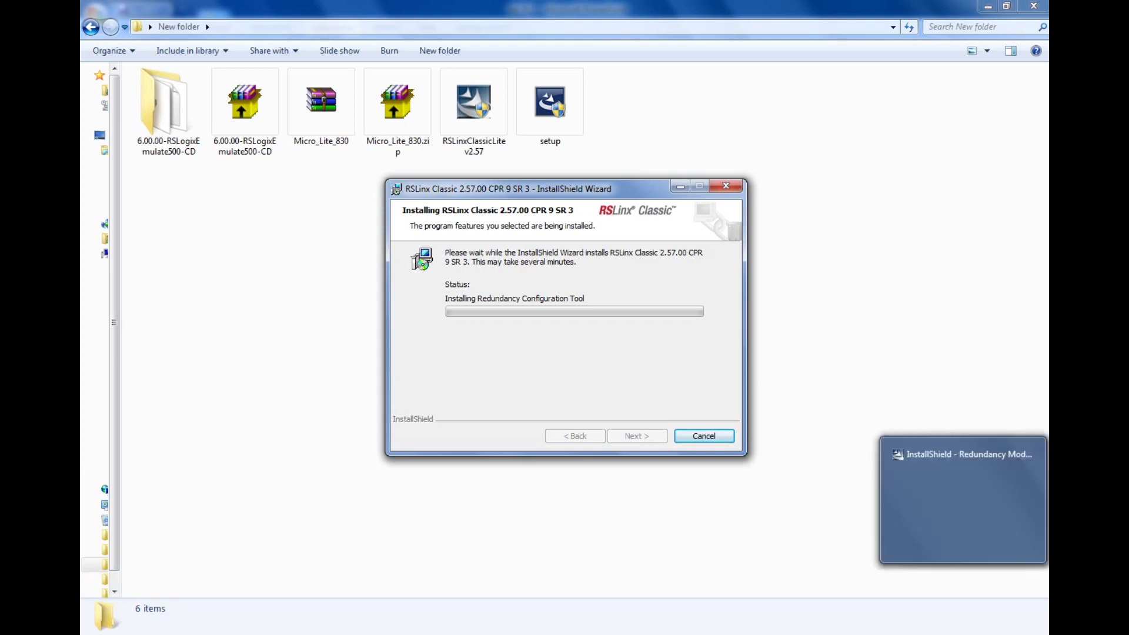
left_click(1022, 506)
left_click(594, 365)
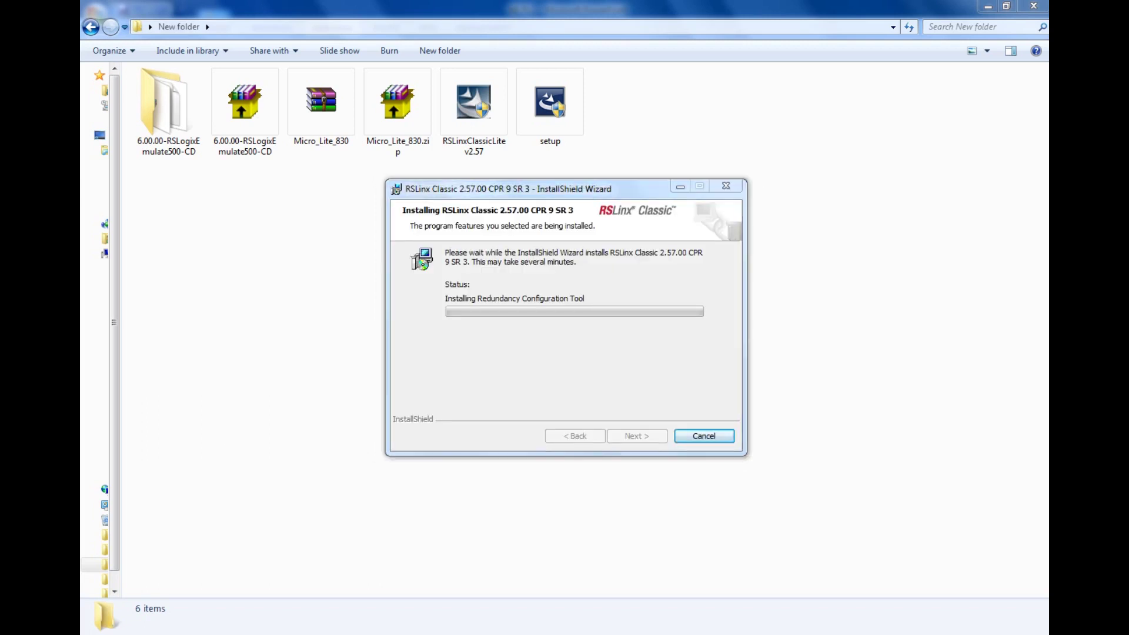
left_click(642, 363)
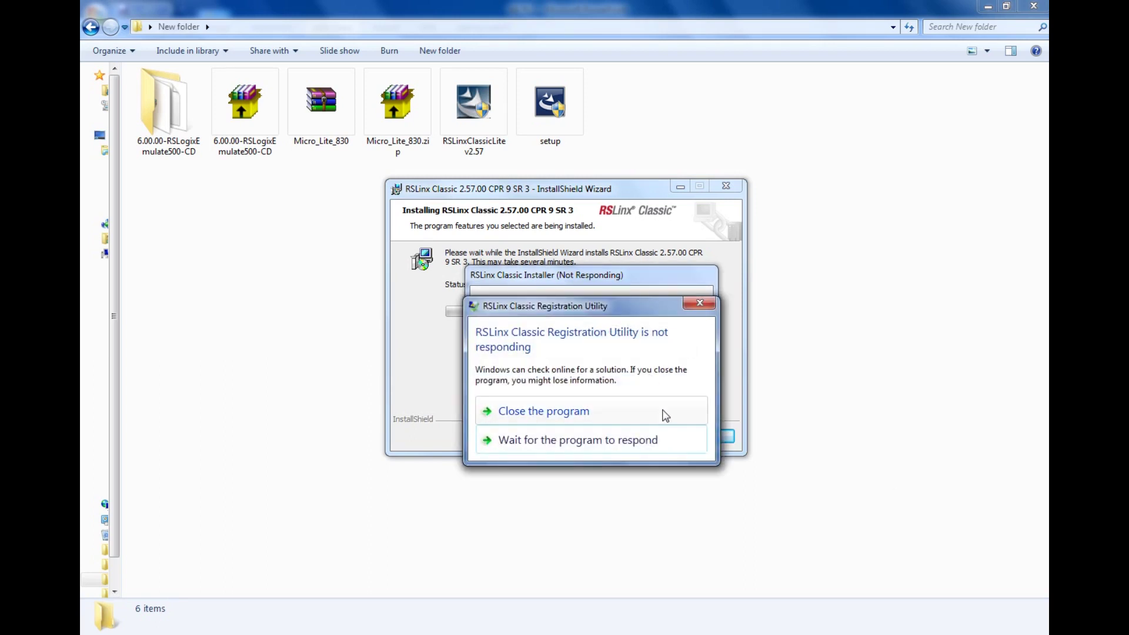
Step: Wait for the unresponsive RSLinx Classic Registration Utility and complete the RSLinx Classic installation, closing its release notes
left_click(663, 447)
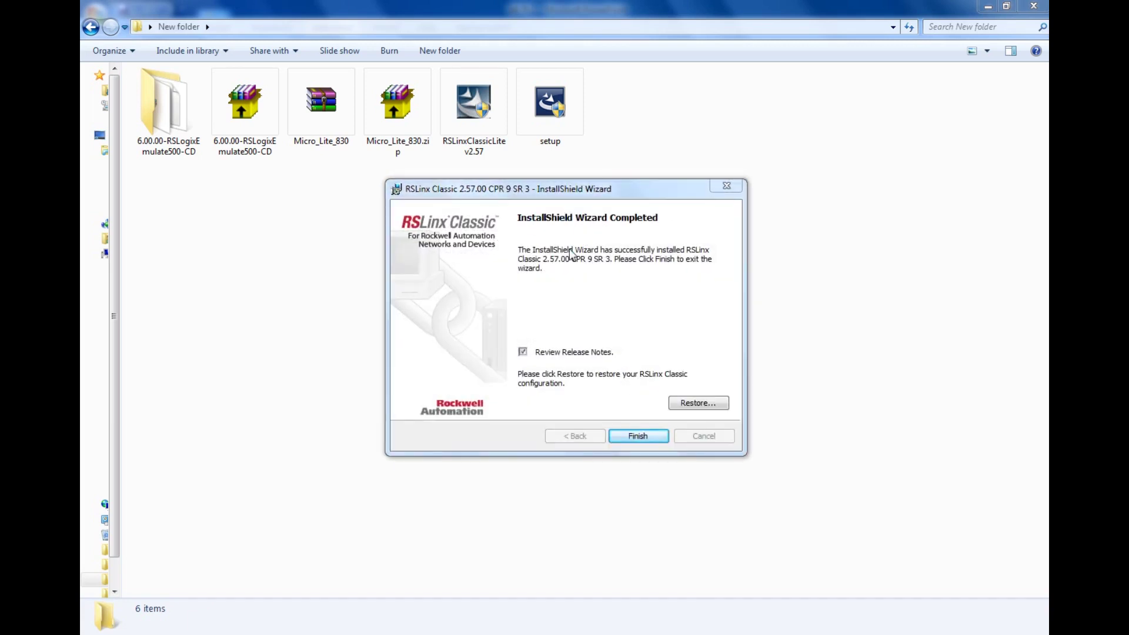
left_click(635, 434)
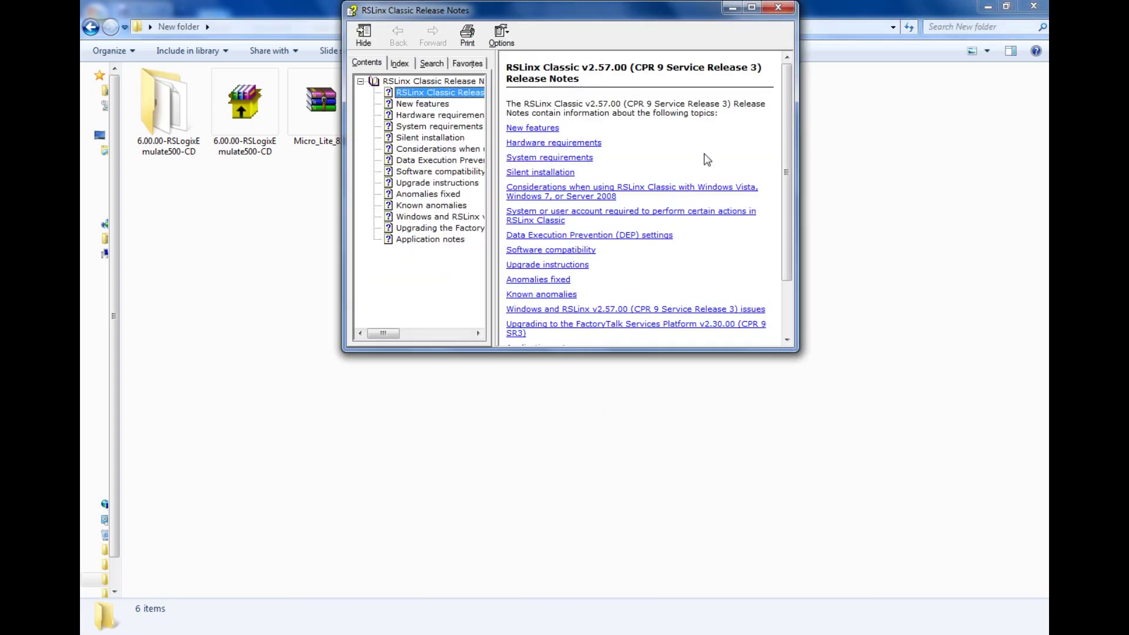
left_click(778, 7)
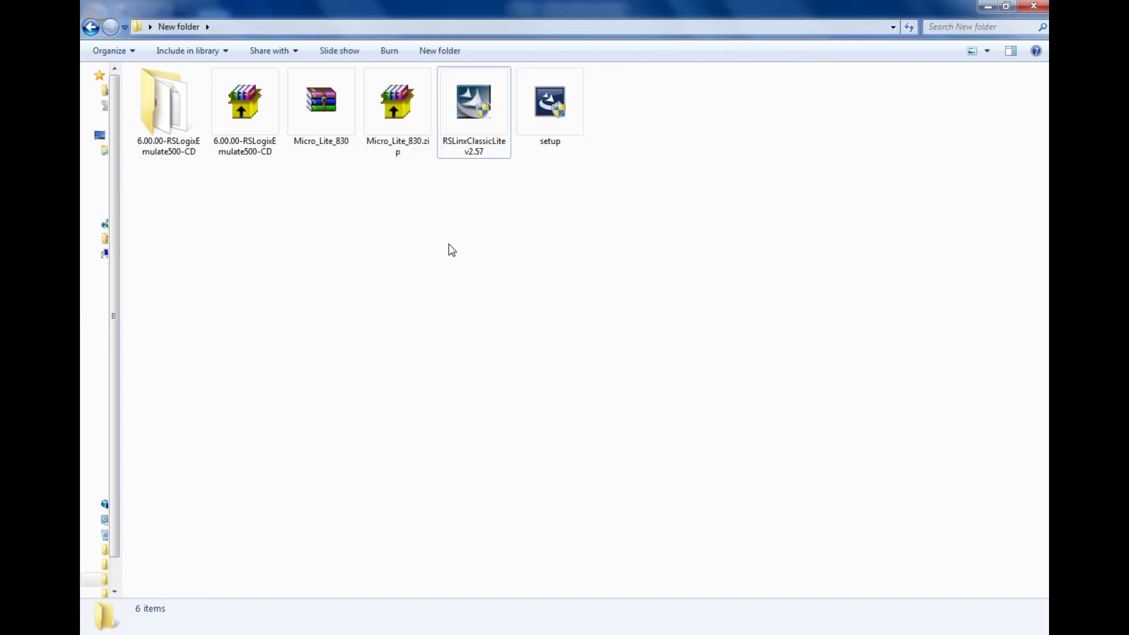